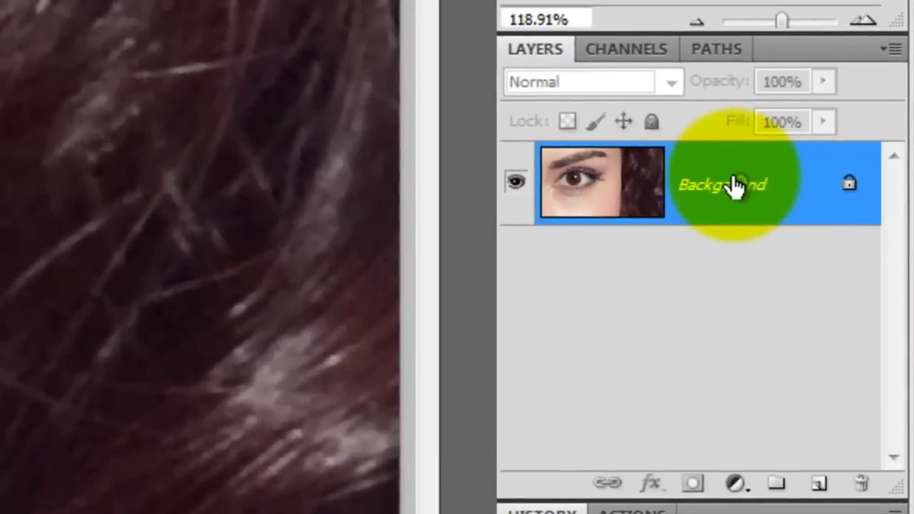
Step: Duplicate the Background eye photo as Layer 1 with Ctrl+J
key(ctrl+j)
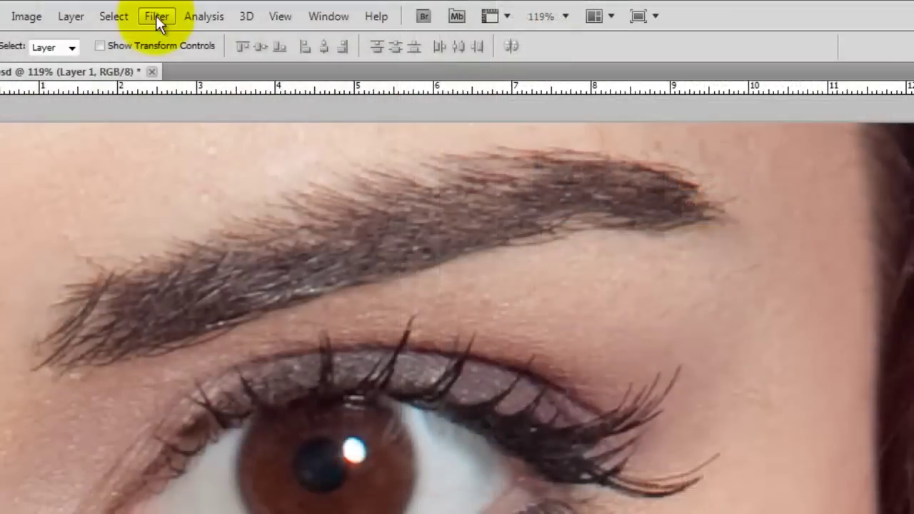
Step: Apply Filter > Other > High Pass to Layer 1 with a 3.1-pixel radius
click(156, 19)
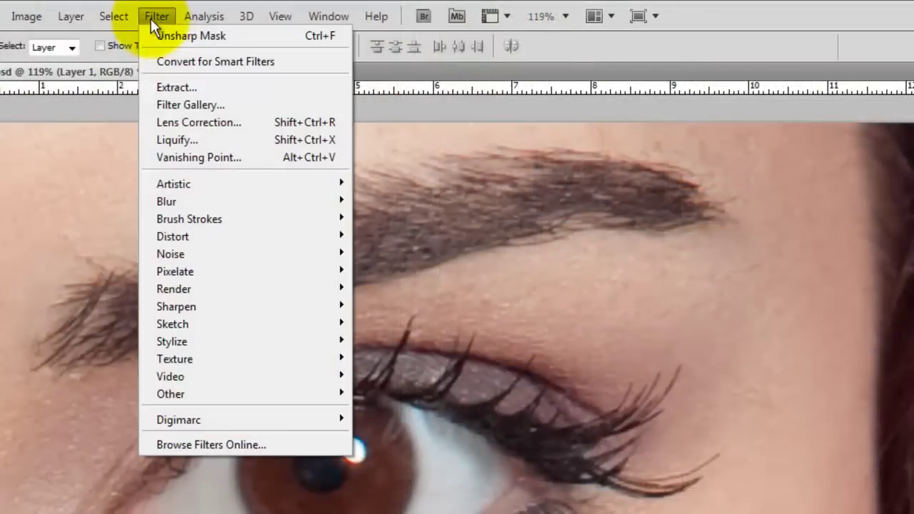
mouse_move(163, 394)
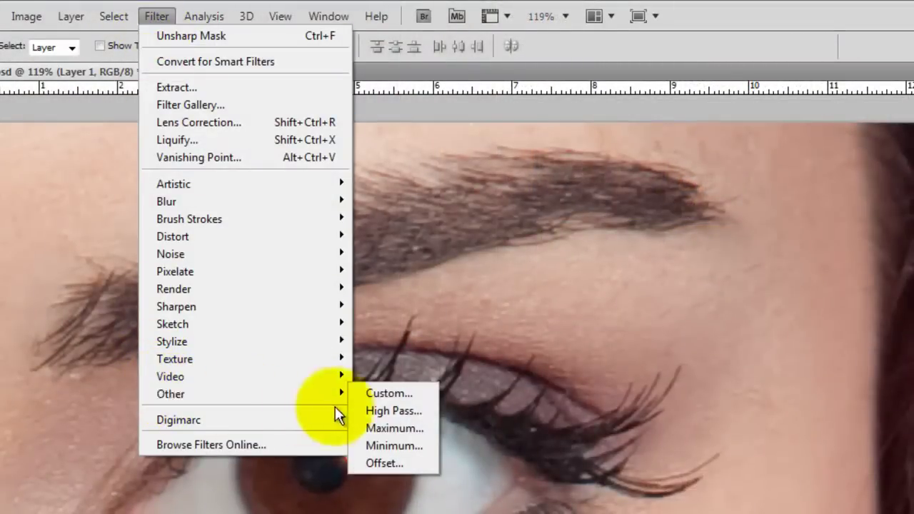
click(384, 411)
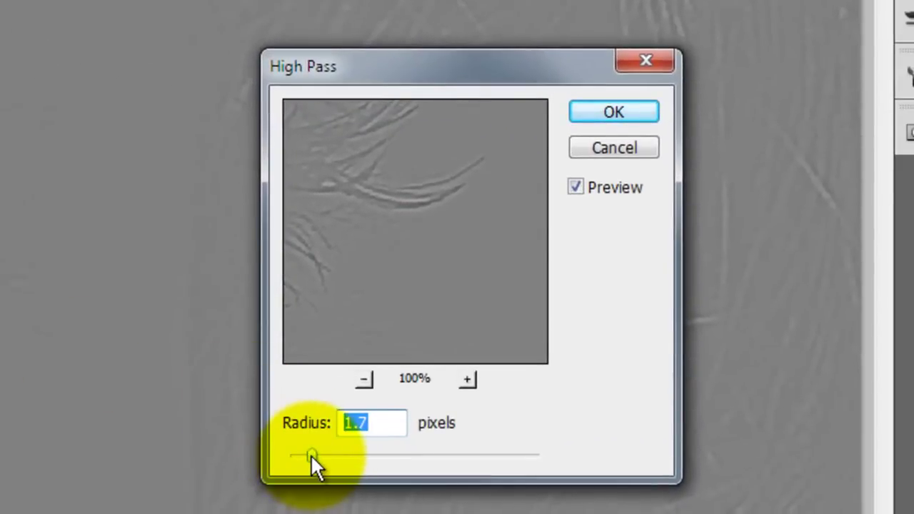
drag(309, 455, 286, 455)
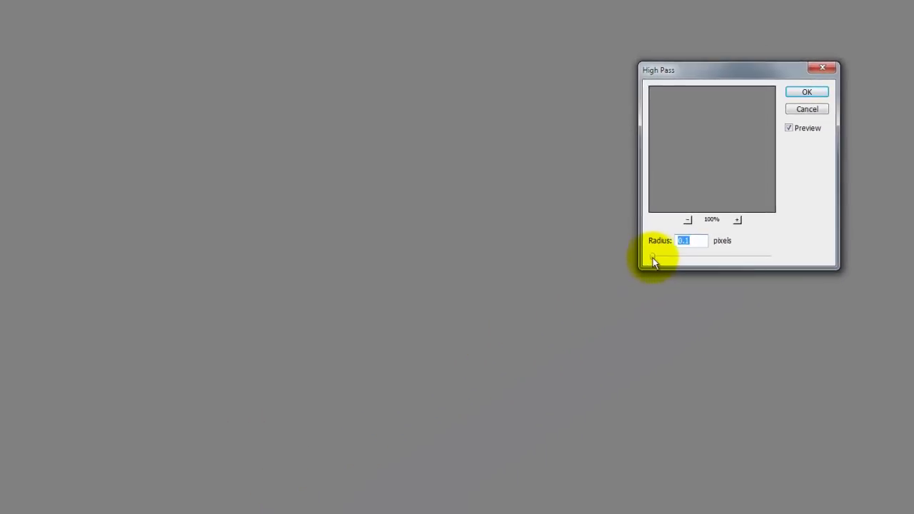
drag(653, 258, 742, 257)
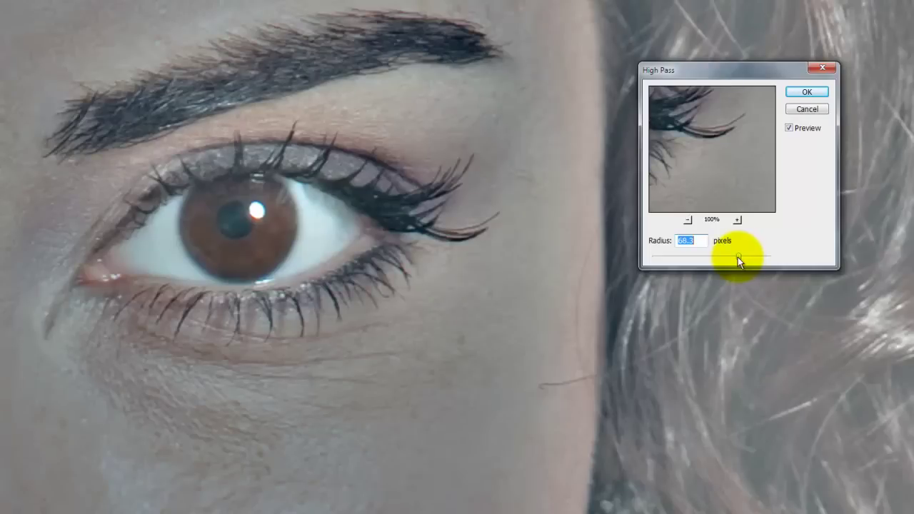
drag(738, 256, 722, 256)
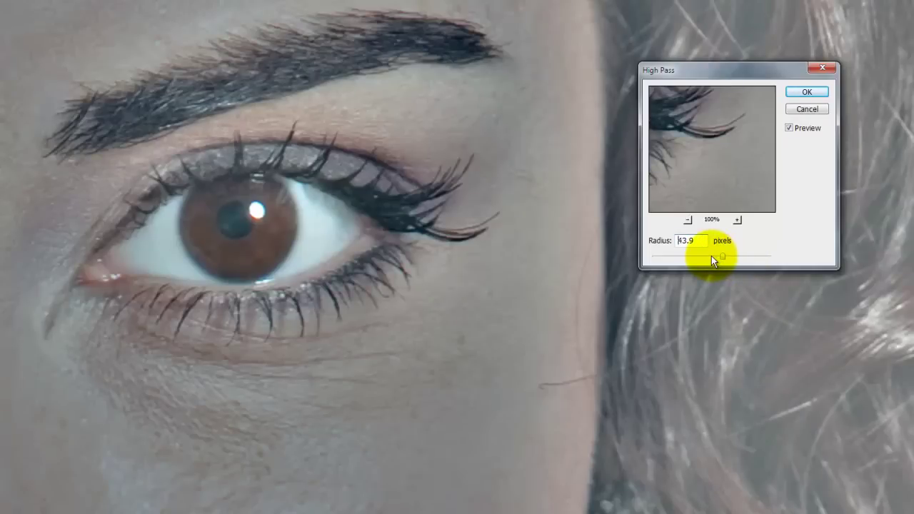
drag(719, 257, 671, 259)
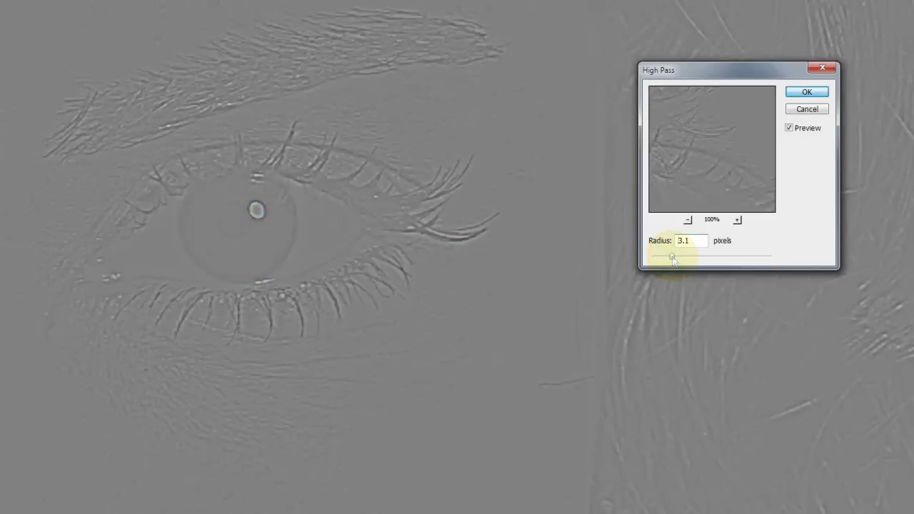
click(807, 92)
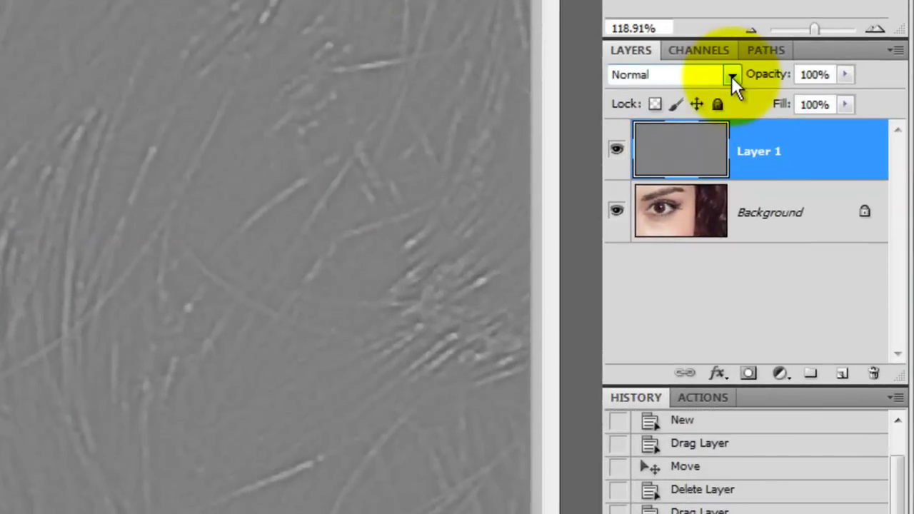
Step: Set Layer 1's blend mode to Overlay, then make Background the active layer
click(731, 77)
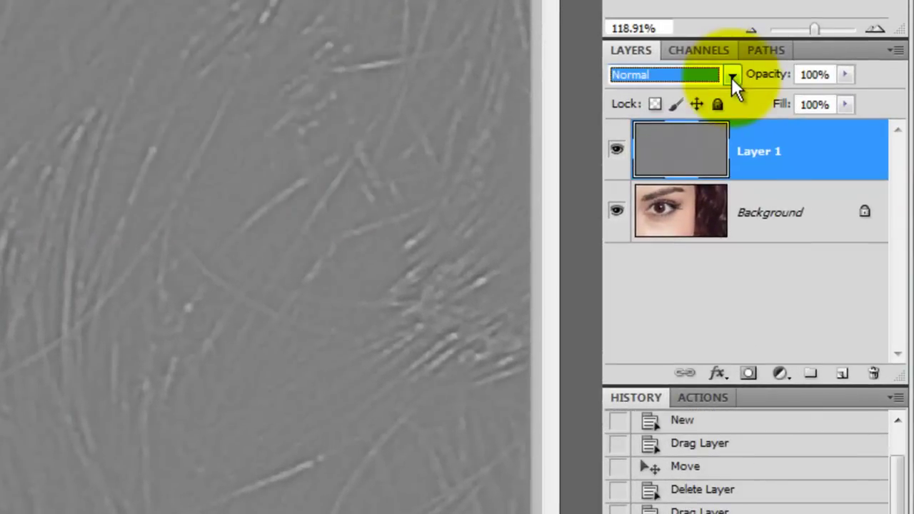
click(731, 79)
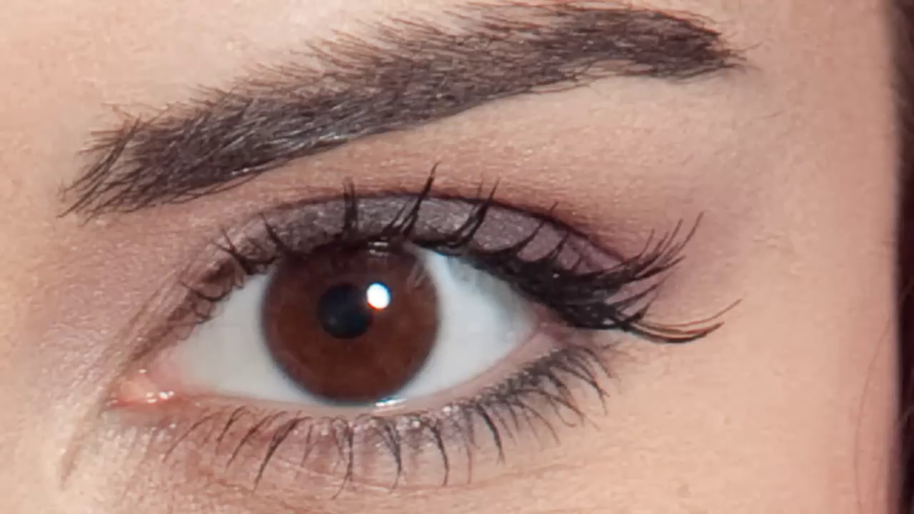
click(715, 261)
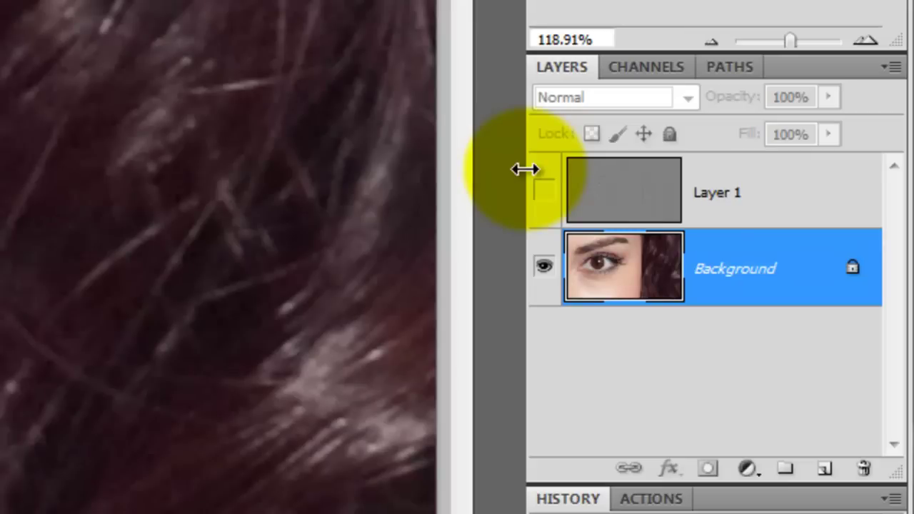
Step: Duplicate the Background layer and name the copy 'SMART Sharpen'
key(ctrl+j)
double_click(745, 246)
text(SMA)
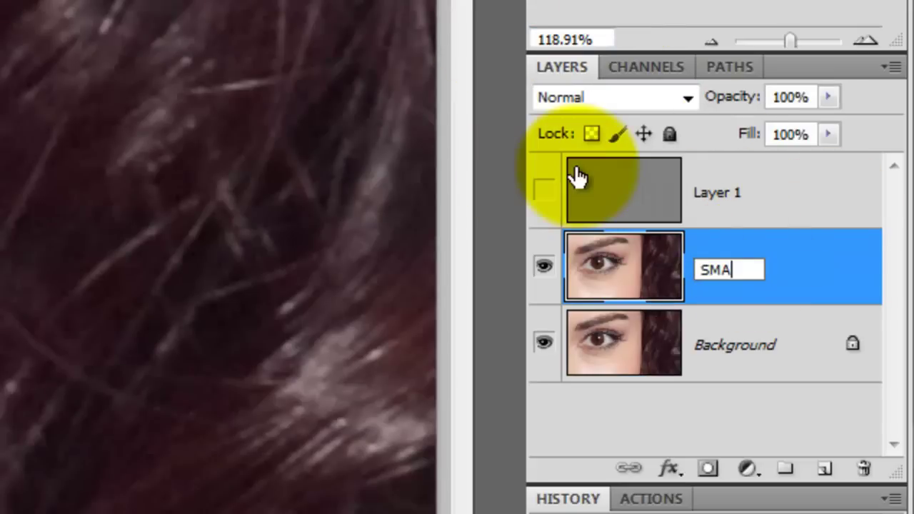
text(RT Sharpen)
key(Return)
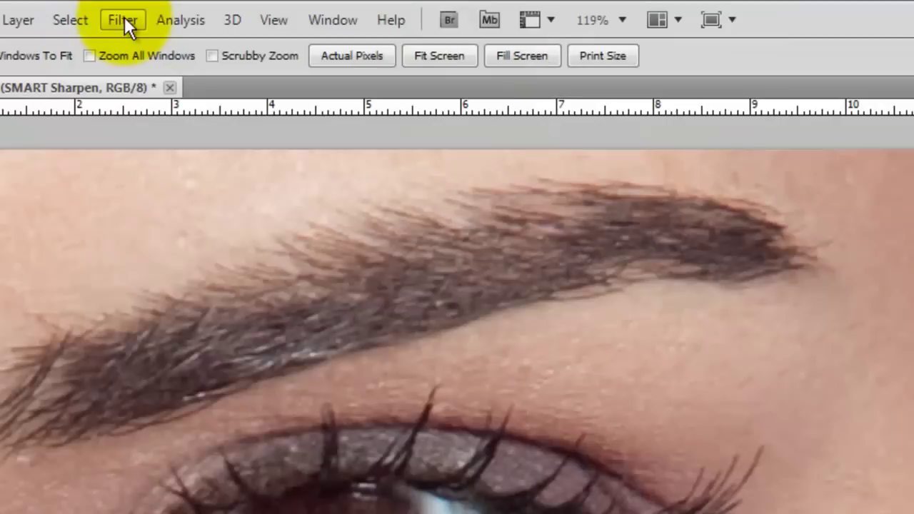
Step: Apply Smart Sharpen with a 2.6 px radius and about 150% amount, previewing the eye
click(124, 19)
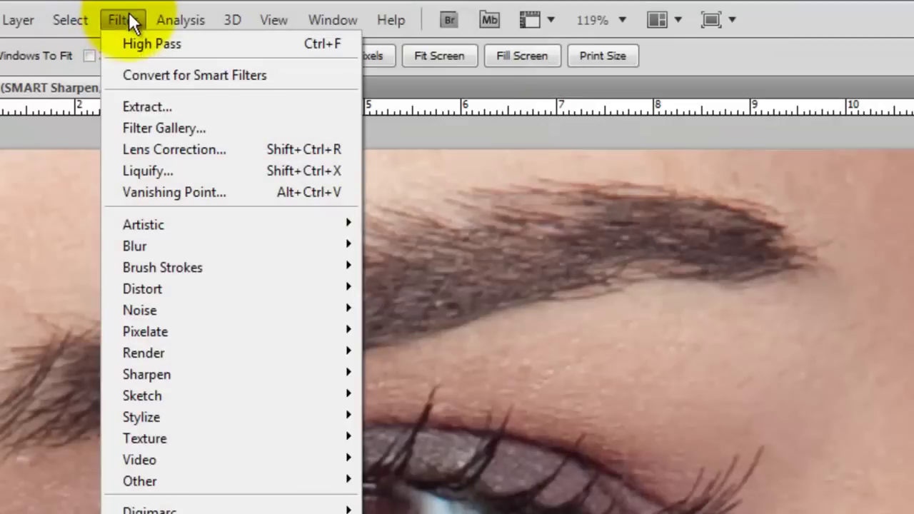
mouse_move(186, 374)
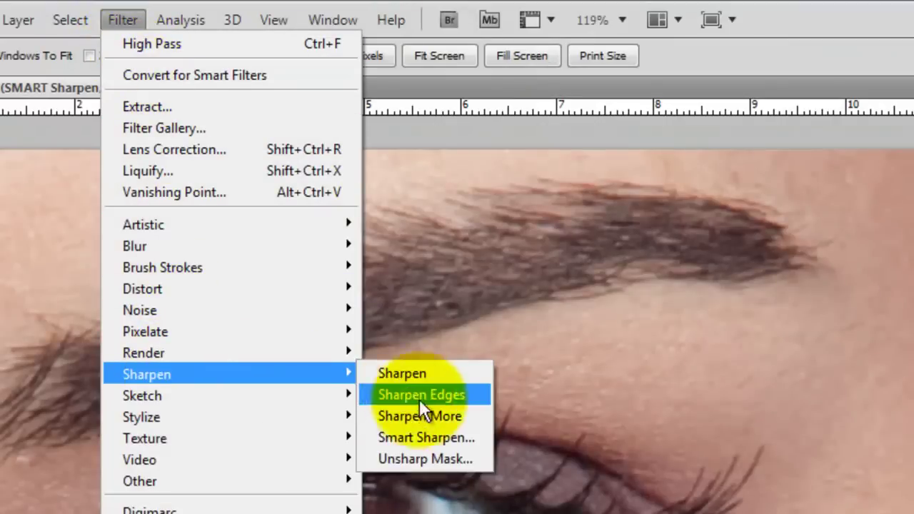
click(432, 438)
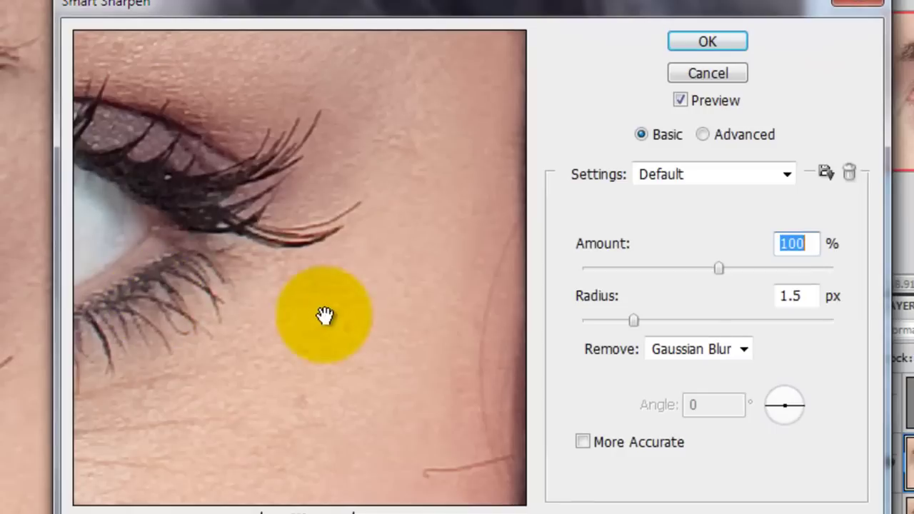
drag(325, 316, 381, 328)
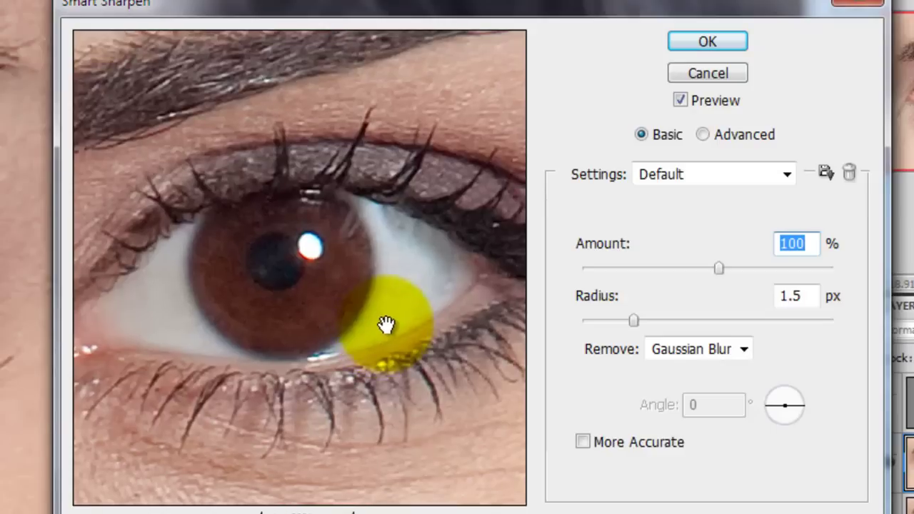
drag(634, 320, 653, 320)
drag(717, 268, 755, 265)
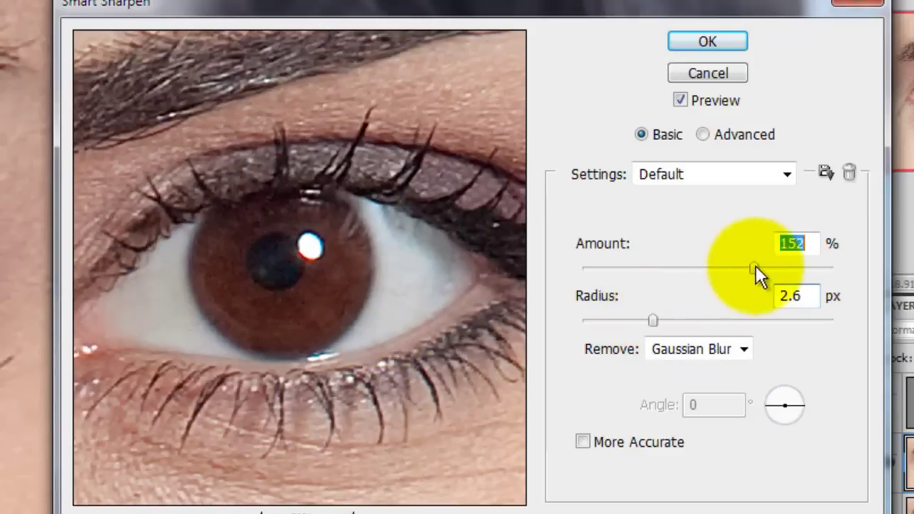
click(384, 325)
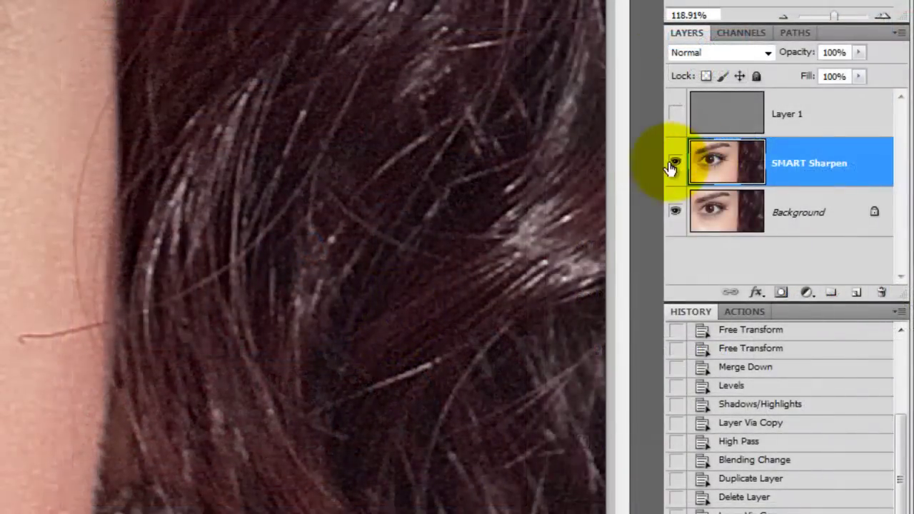
Step: Hide SMART Sharpen and make a new Background copy named 'unsharp Mask'
click(675, 163)
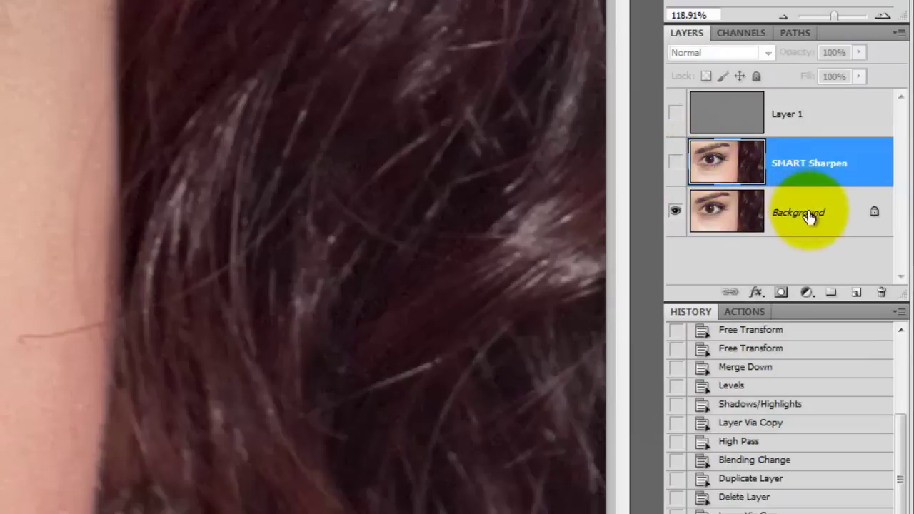
click(850, 220)
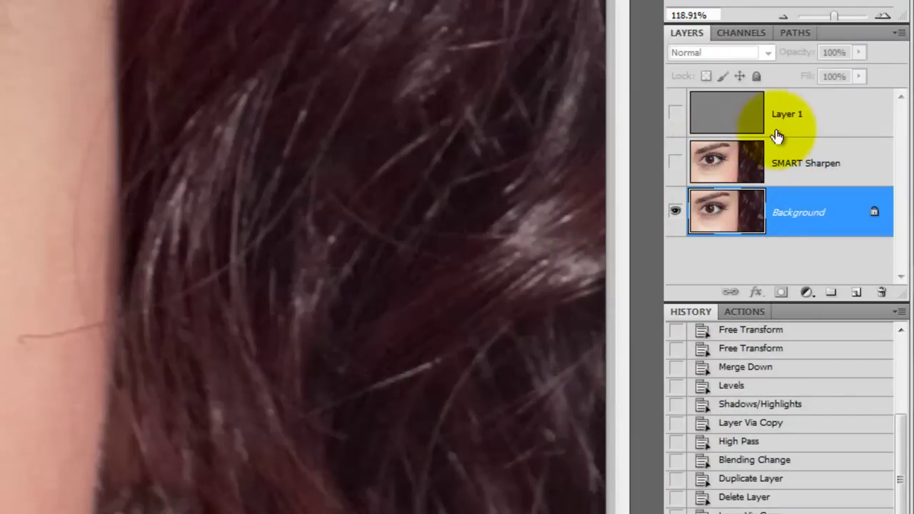
key(ctrl+j)
double_click(807, 212)
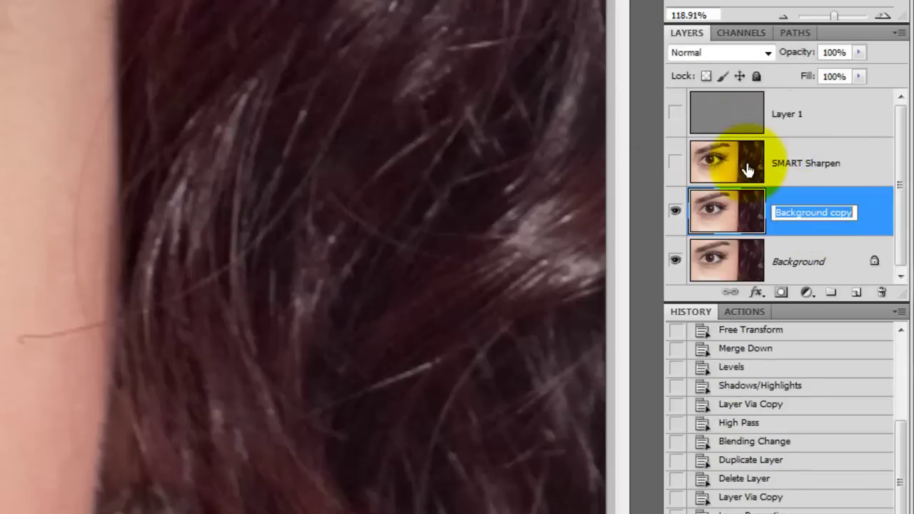
text(unsharp Mask)
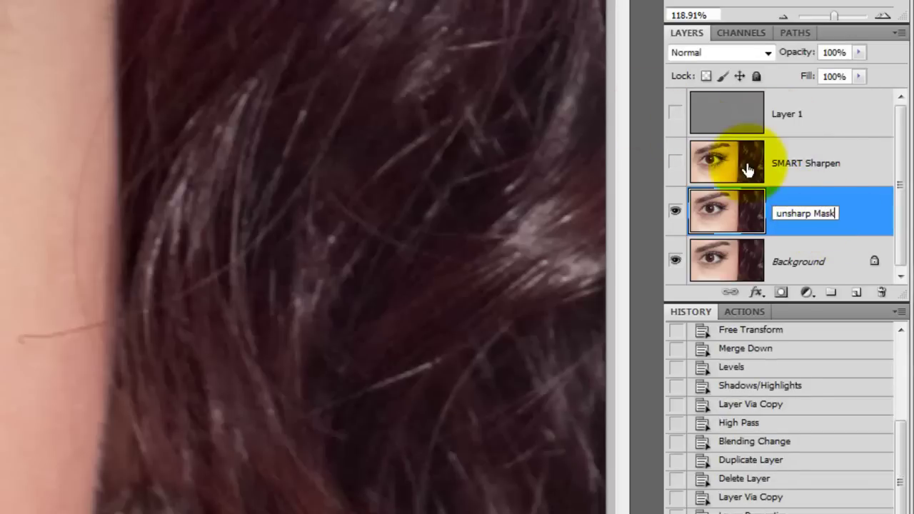
key(Return)
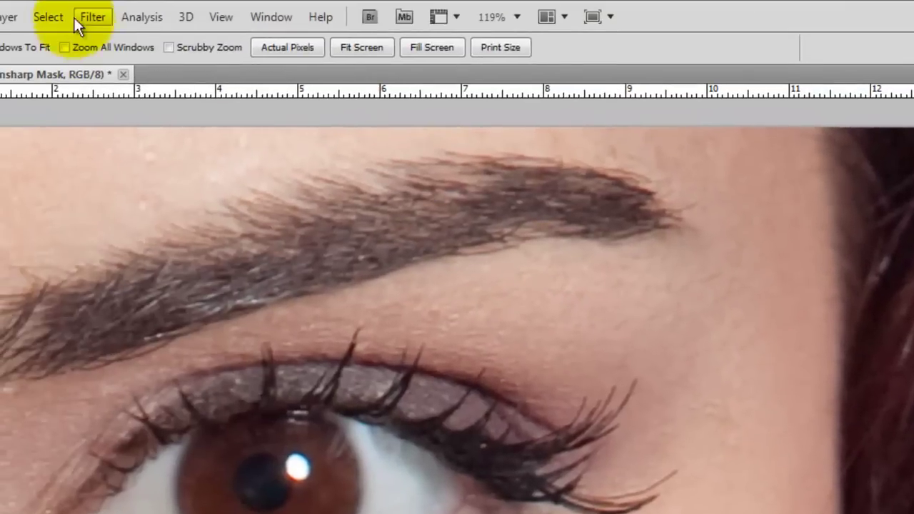
Step: Apply Filter > Sharpen > Unsharp Mask at 95% amount and 4.8 px radius
click(76, 18)
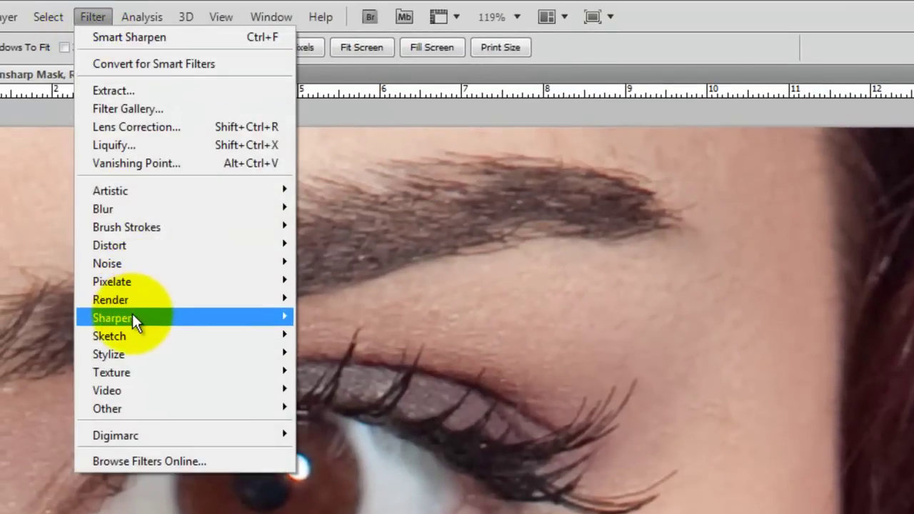
mouse_move(133, 318)
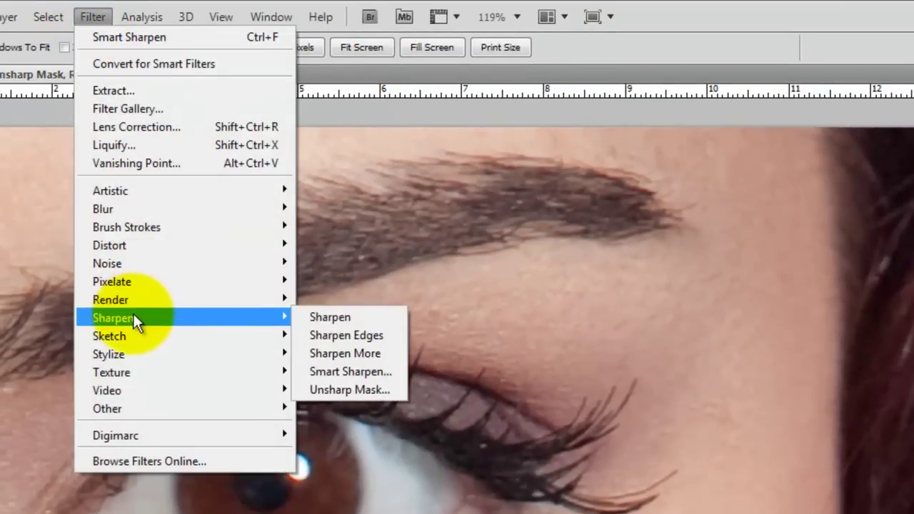
click(351, 387)
drag(505, 386, 593, 380)
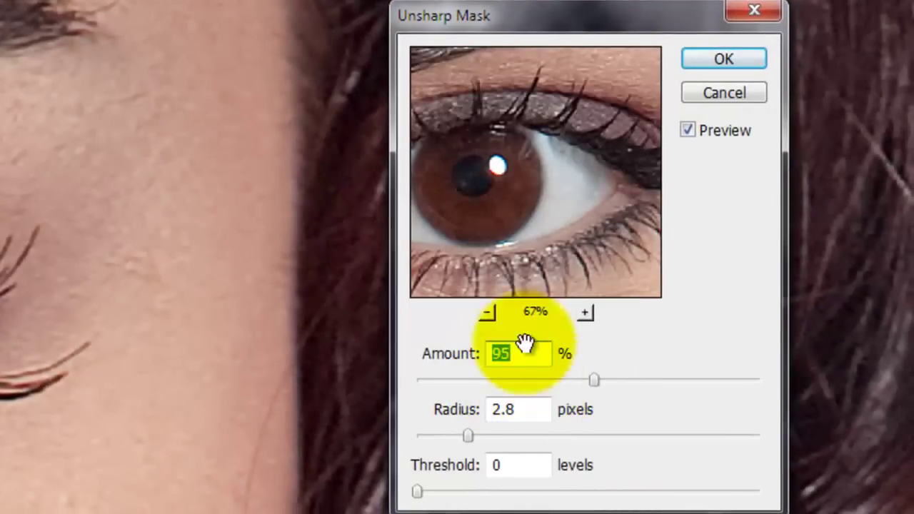
drag(527, 244, 536, 245)
drag(468, 436, 506, 435)
drag(555, 262, 622, 239)
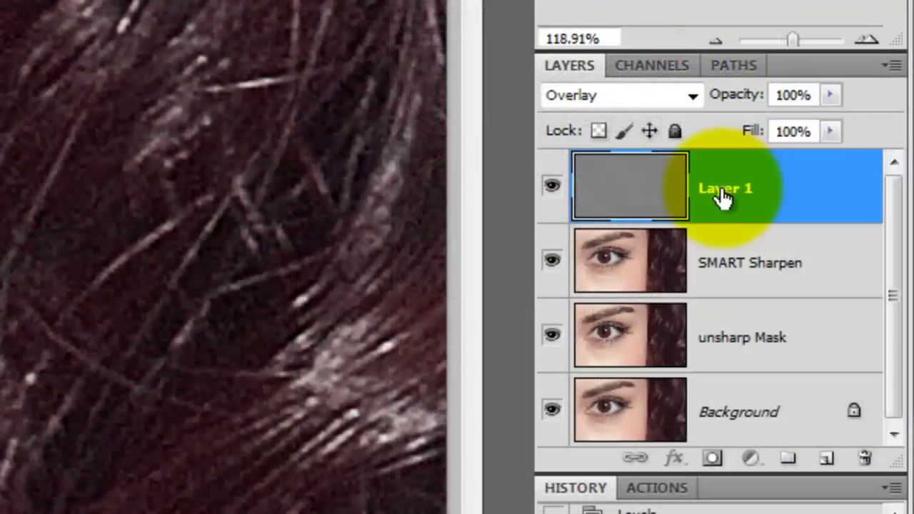
double_click(722, 189)
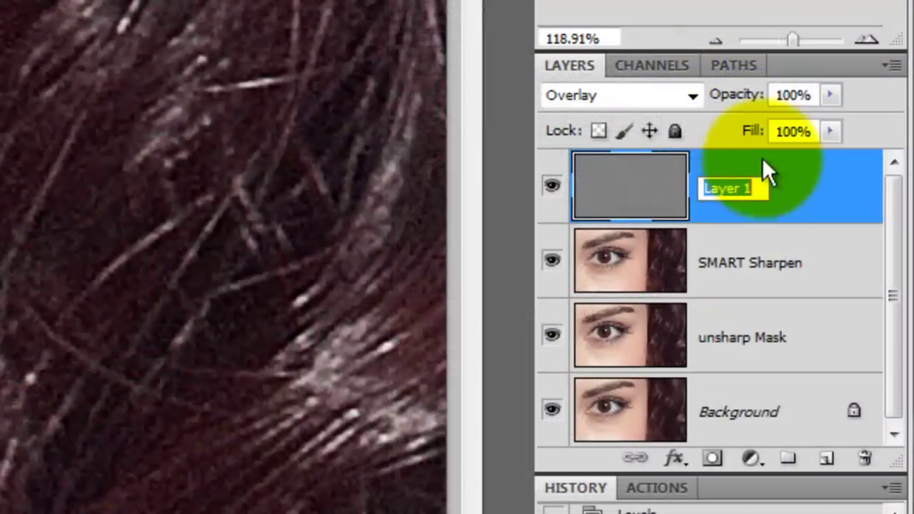
Step: Name Layer 1 'HI PASS' and select the SMART Sharpen layer
text(HI PASS)
key(Return)
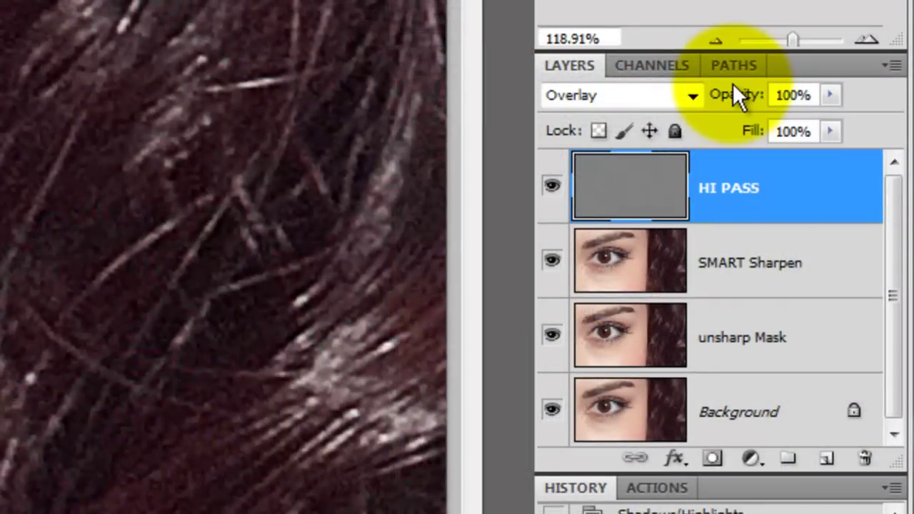
click(730, 276)
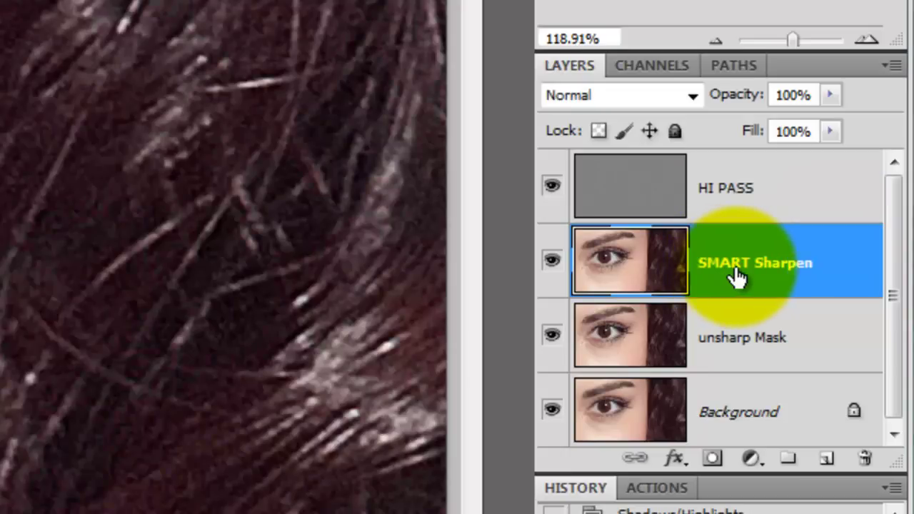